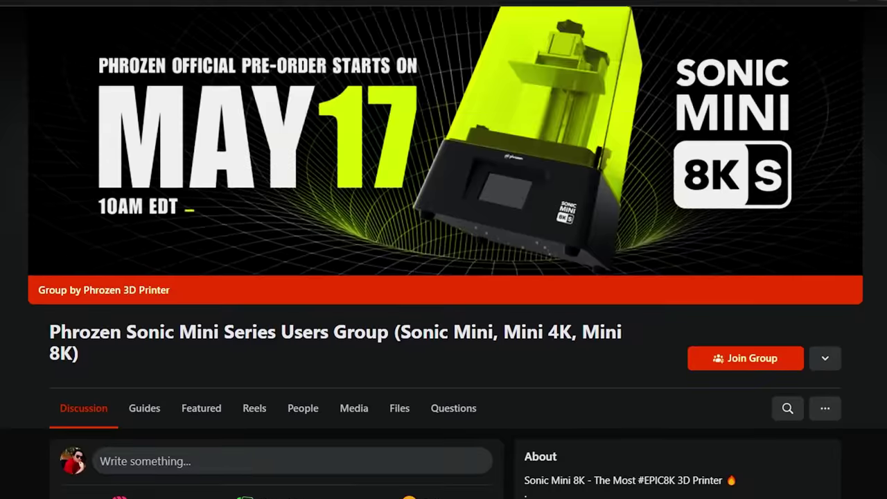
- Browse the posts in the Phrozen Sonic Mini Series Users Group for AA settings and print results
scroll(443, 277, "down", 5)
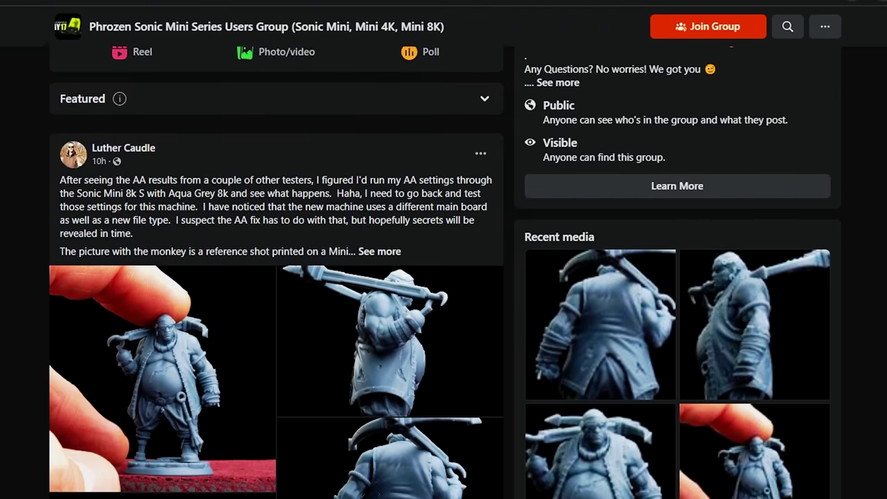
scroll(276, 277, "down", 7)
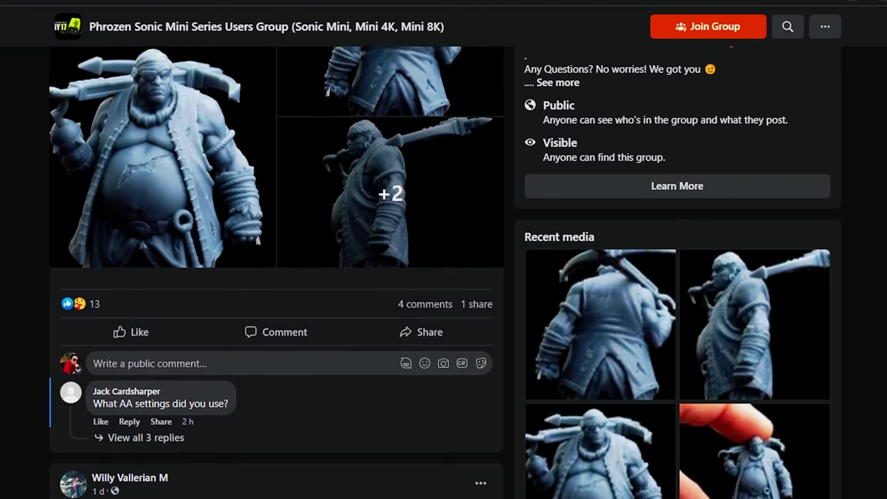
scroll(276, 277, "down", 5)
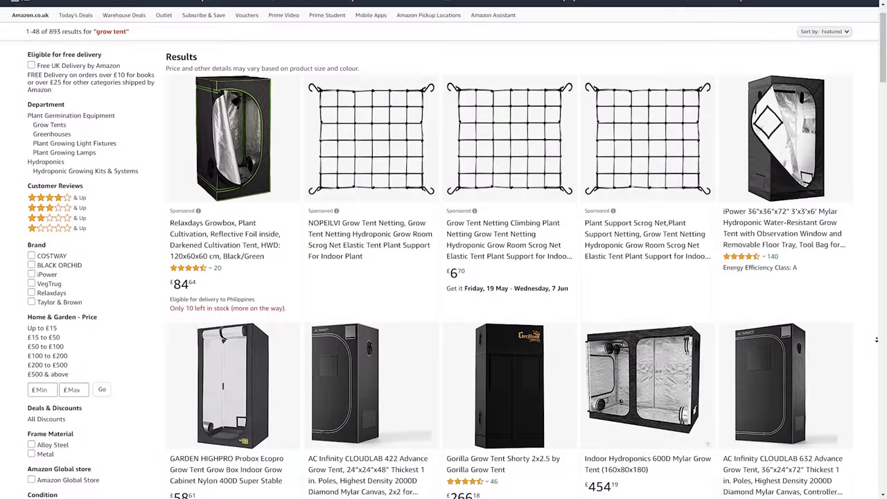
- Look through the Amazon search results for grow tents
scroll(876, 341, "down", 1)
scroll(876, 341, "down", 2)
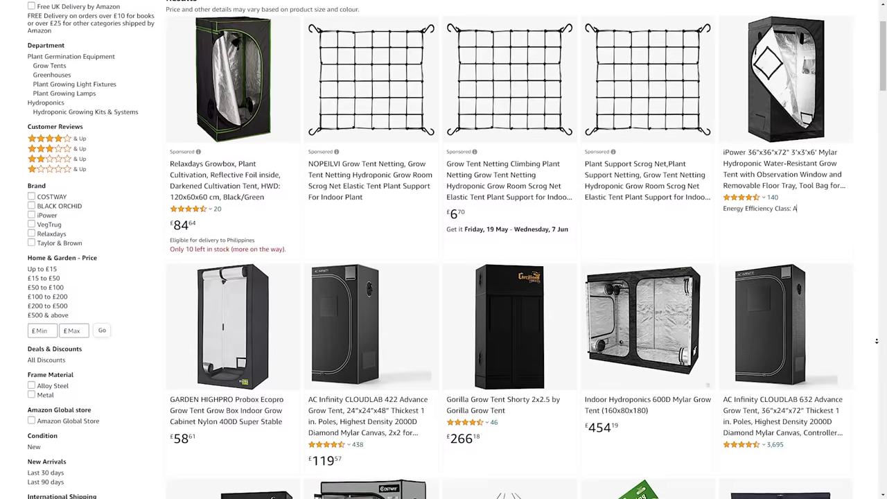
scroll(877, 341, "down", 2)
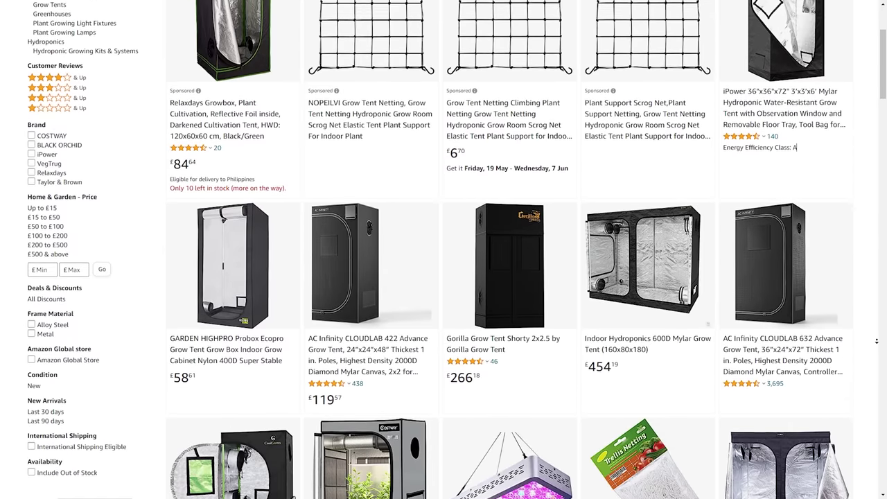
scroll(877, 341, "down", 1)
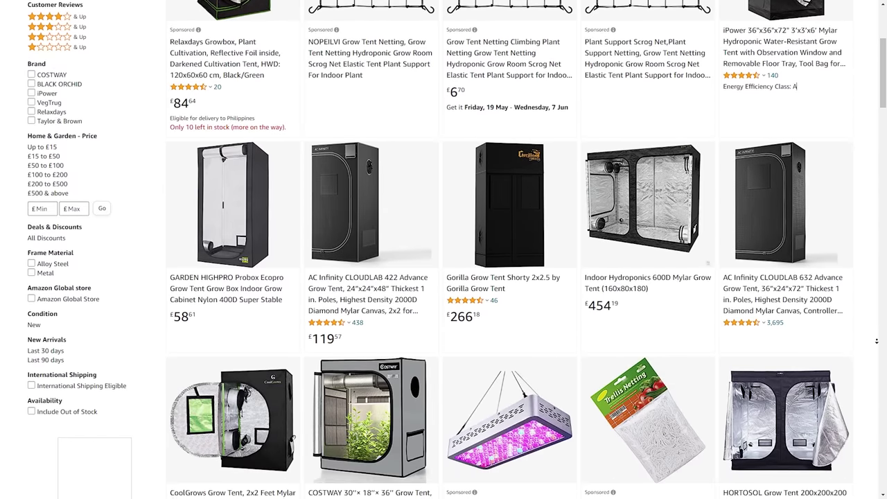
scroll(877, 340, "down", 1)
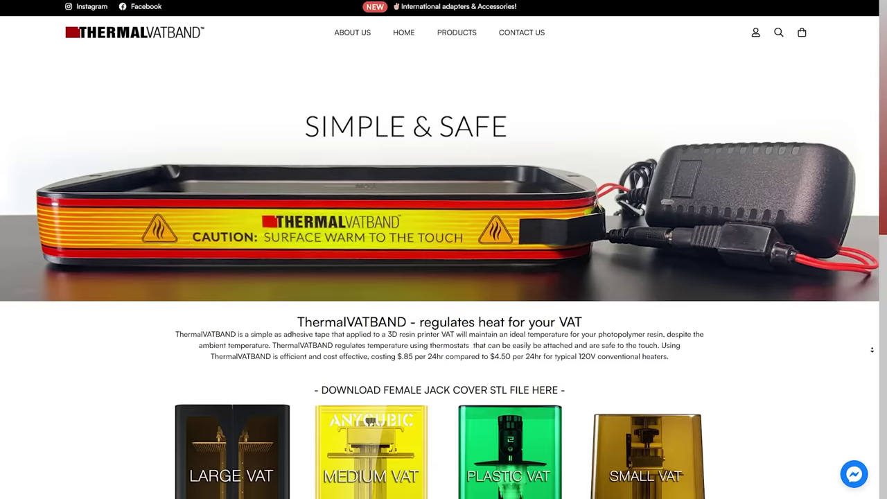
- Switch to the ThermalVATBAND site and review the heater band description and the supported vat sizes
scroll(872, 352, "down", 2)
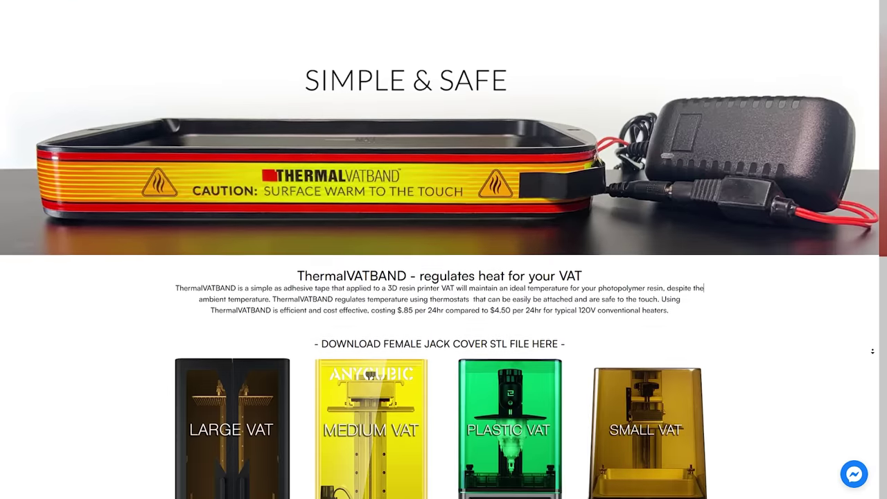
scroll(872, 351, "down", 3)
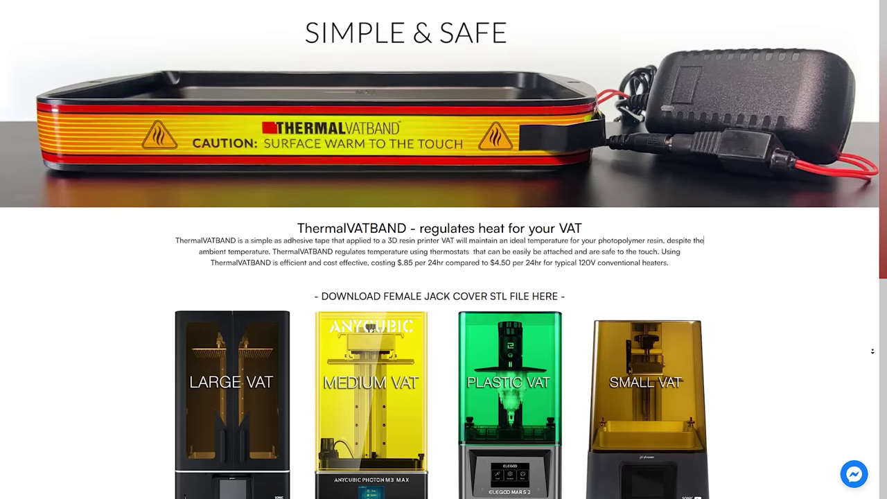
scroll(873, 351, "down", 2)
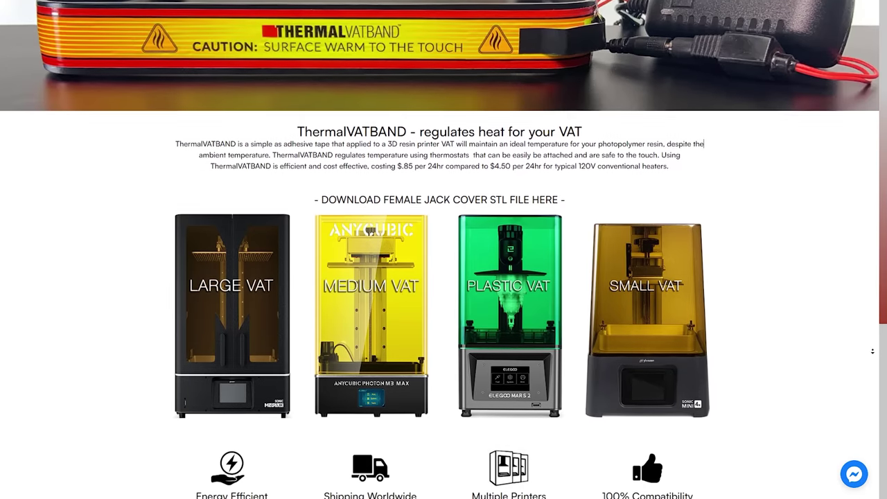
scroll(873, 352, "down", 3)
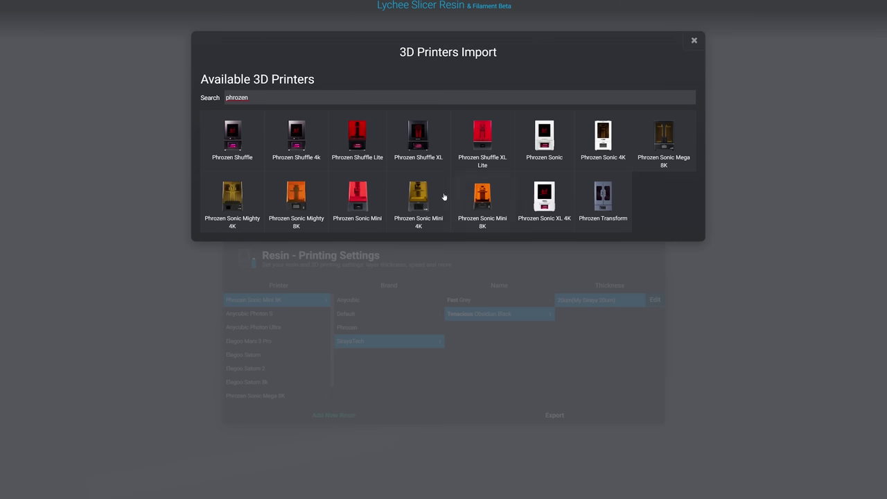
- In Lychee Slicer, add the Phrozen Sonic Mini 8K printer and select Phrozen as its resin brand
left_click(483, 198)
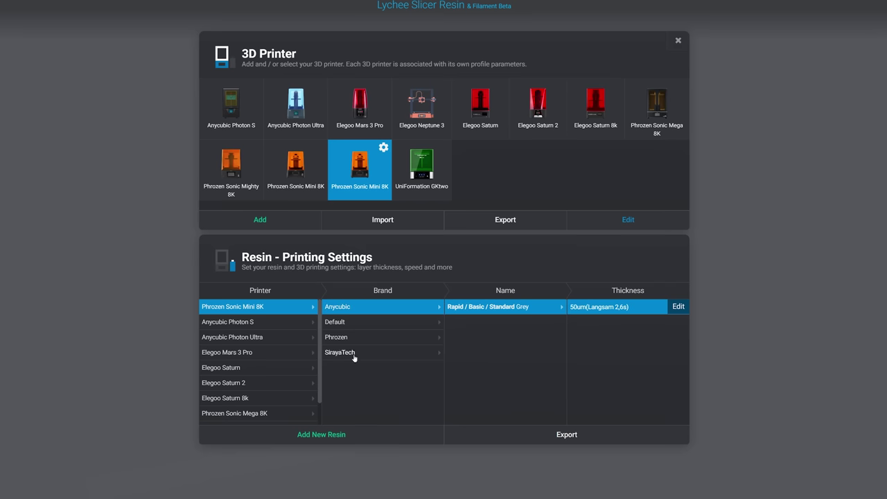
left_click(360, 336)
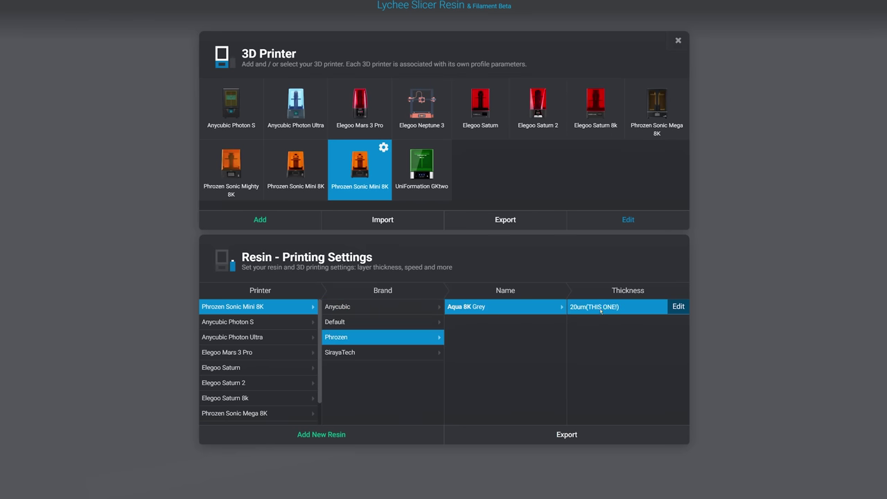
- Open the community resin profiles for the Phrozen Sonic Mini 8K and filter them by resin brand Phrozen
left_click(360, 440)
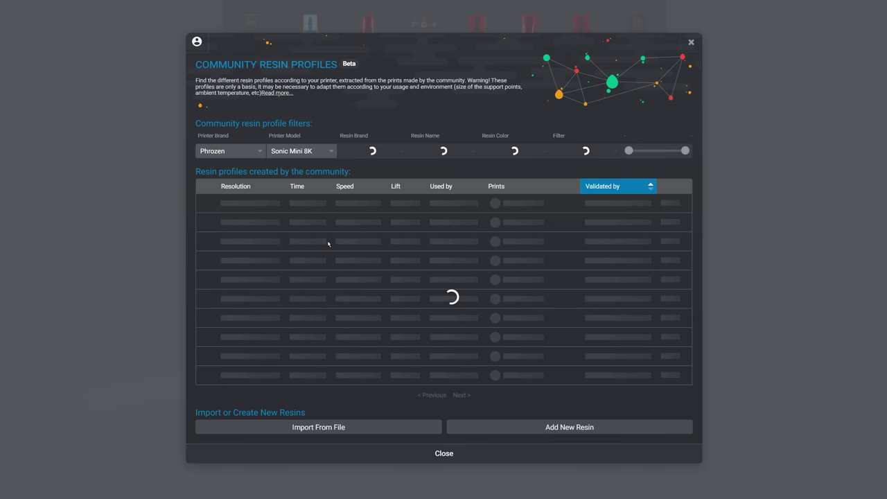
left_click(231, 151)
left_click(289, 151)
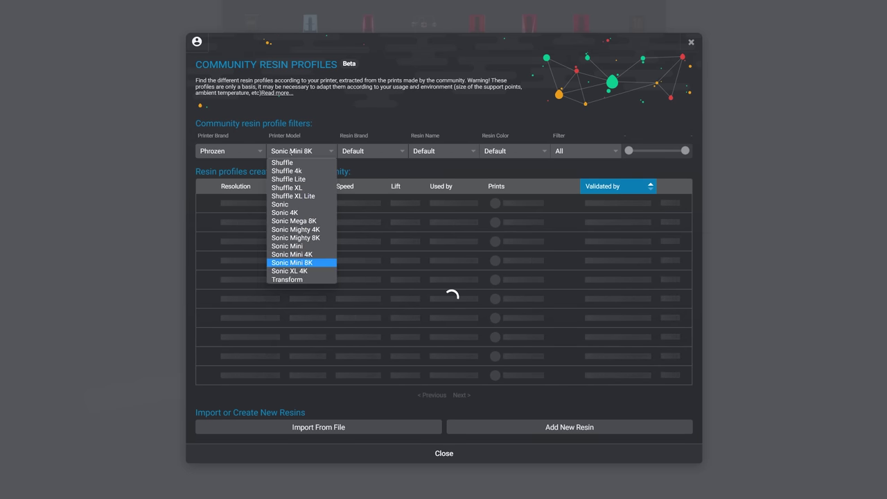
left_click(361, 151)
scroll(365, 213, "down", 5)
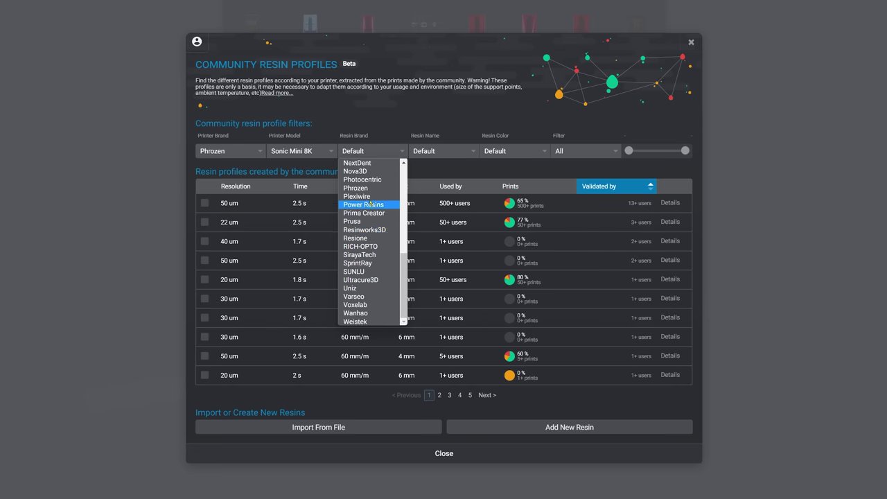
left_click(370, 188)
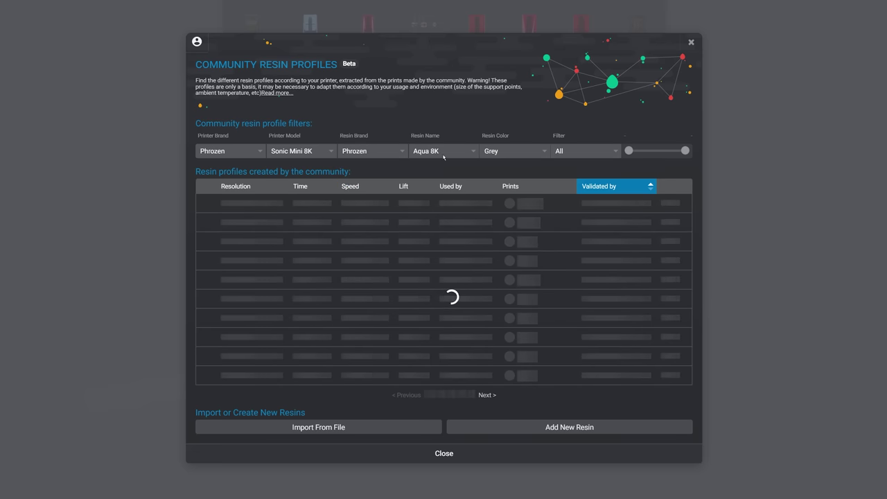
- Narrow the community resin profiles to the resin name Aqua 8K in Grey
left_click(448, 152)
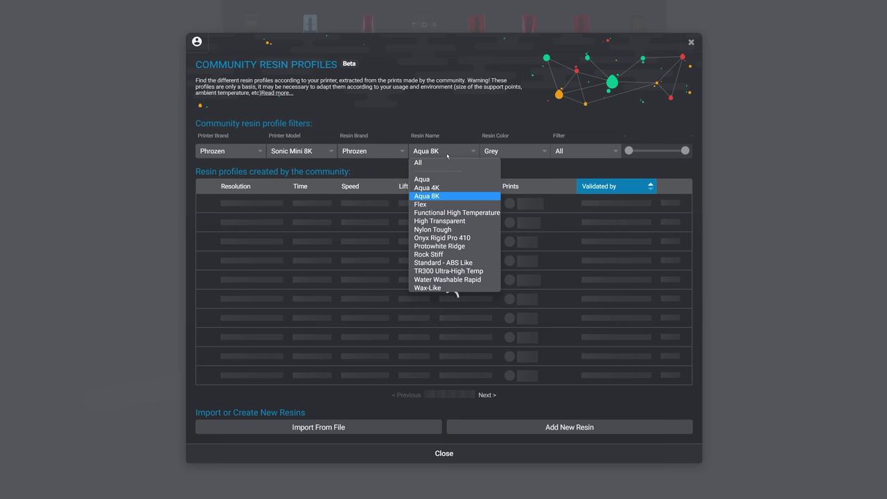
left_click(437, 197)
left_click(501, 152)
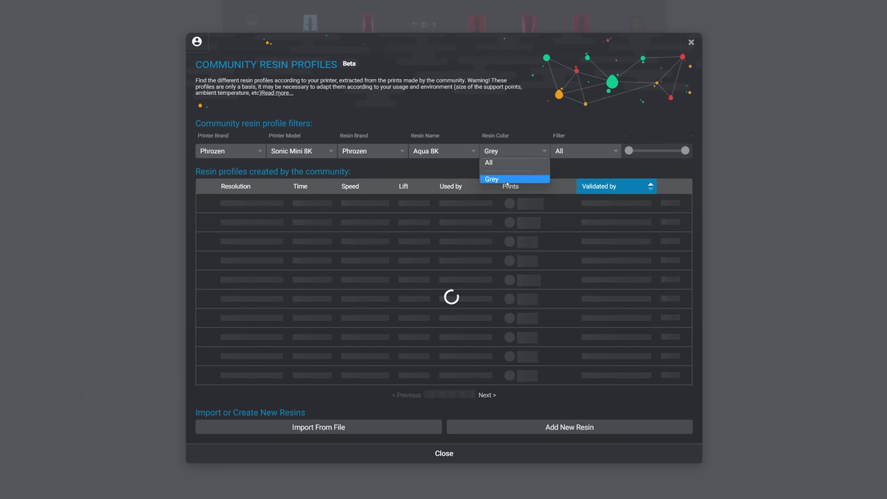
left_click(508, 182)
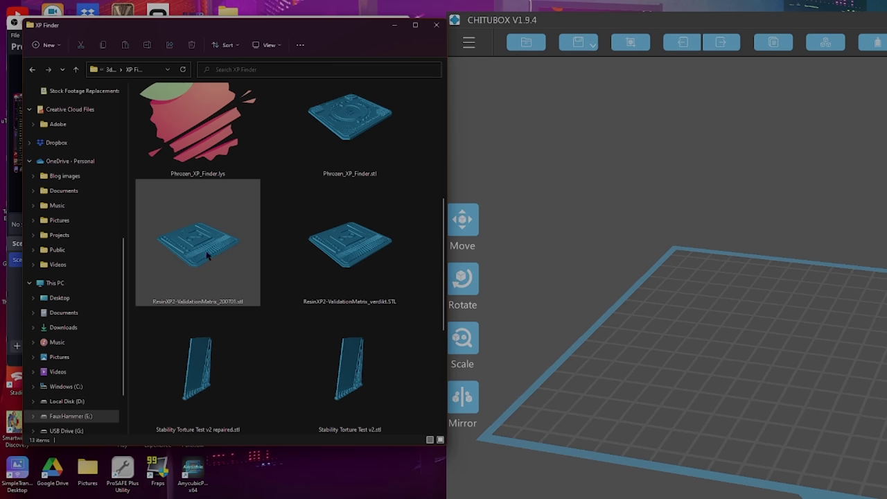
- Load ResinXP2-ValidationMatrix_200701.stl onto the CHITUBOX build plate and inspect its holes and fine details up close
left_click_drag(204, 252, 830, 370)
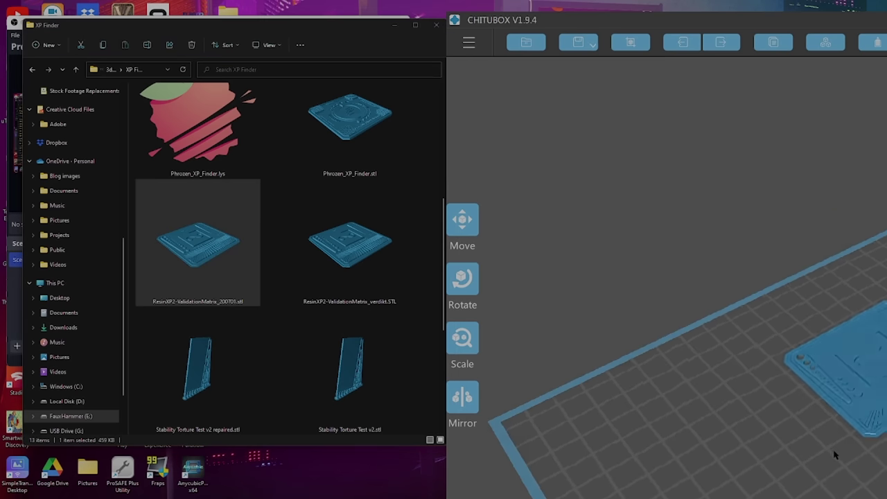
scroll(806, 414, "up", 10)
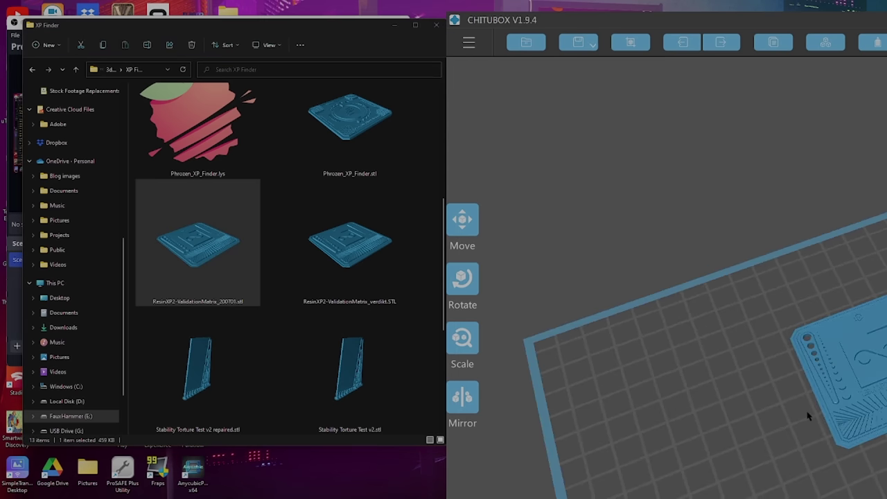
scroll(700, 424, "up", 5)
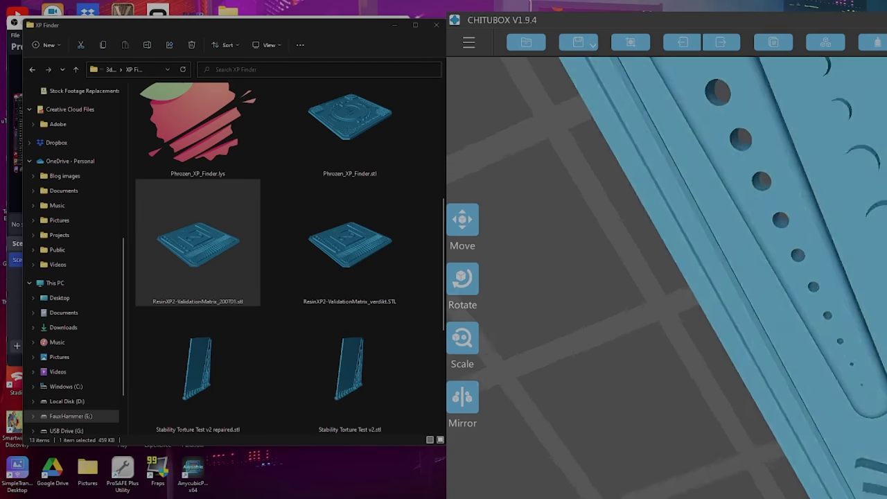
scroll(700, 424, "down", 3)
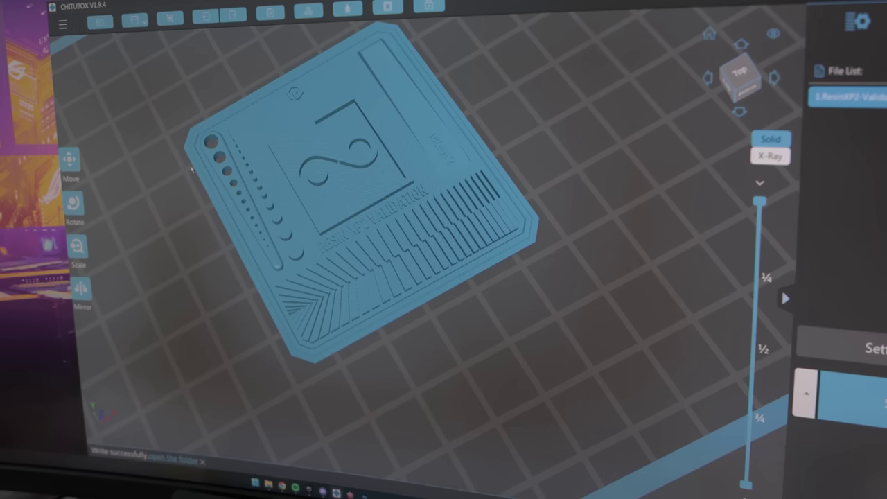
- Open the print settings for the SATURN 2 Sirayatech Craft Clear 0.03mm profile
left_click(872, 360)
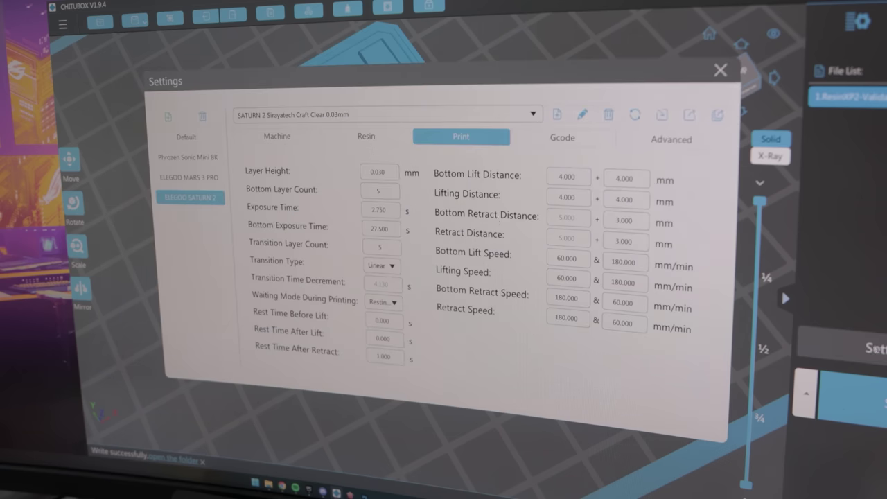
left_click_drag(389, 87, 359, 82)
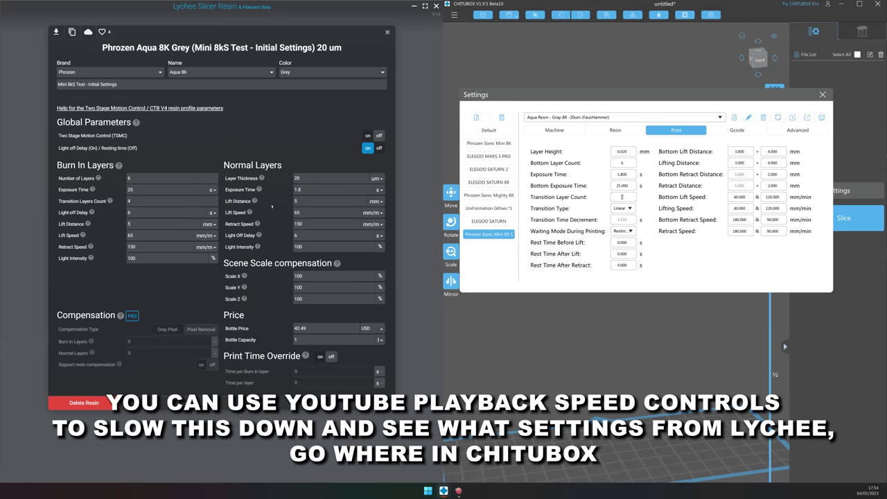
- Turn on Two Stage Motion Control in Lychee, and set CHITUBOX's bottom lift distance and lifting distance each to 5 + 0 mm
left_click(368, 136)
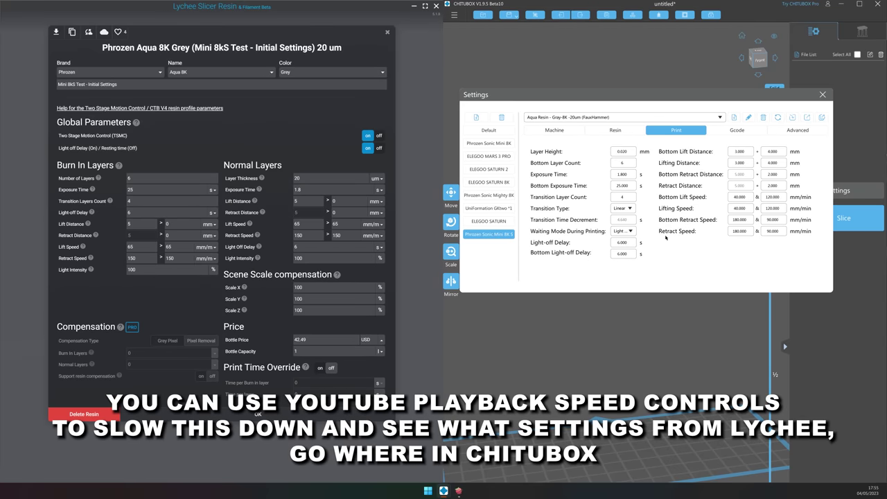
type("5")
key("Tab")
type("0")
key("Tab")
type("5")
key("Tab")
type("0")
key("Tab")
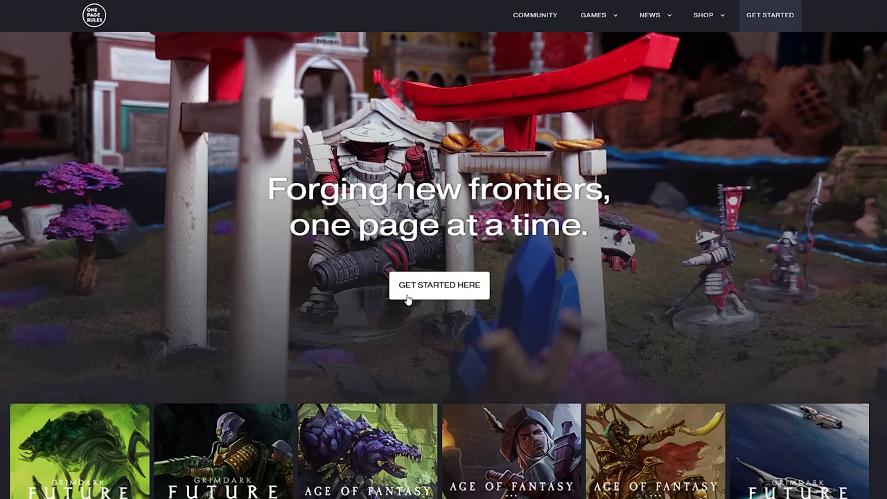
- On the One Page Rules site, compare the starter sets and open the free quickstart set for Grimdark Future
left_click(407, 297)
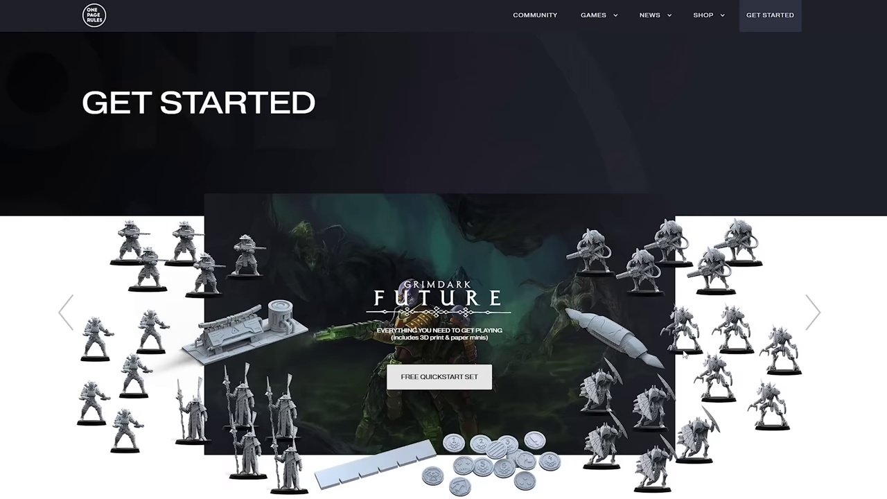
left_click(820, 325)
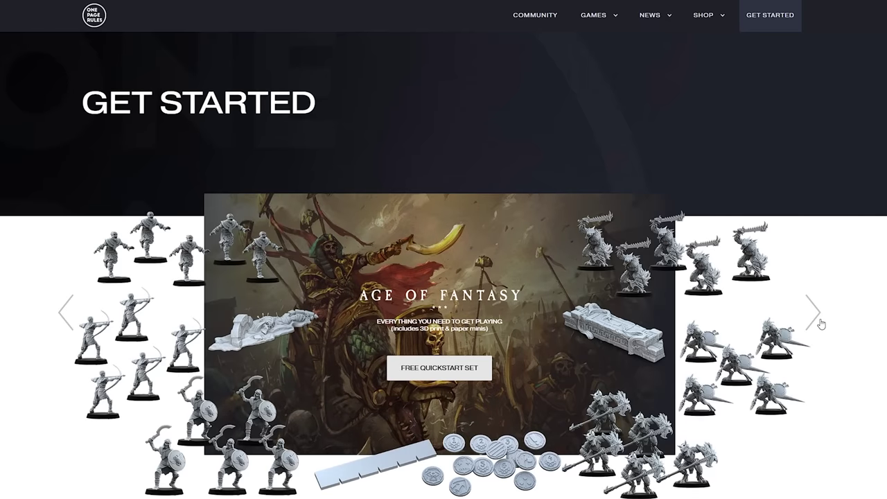
left_click(821, 325)
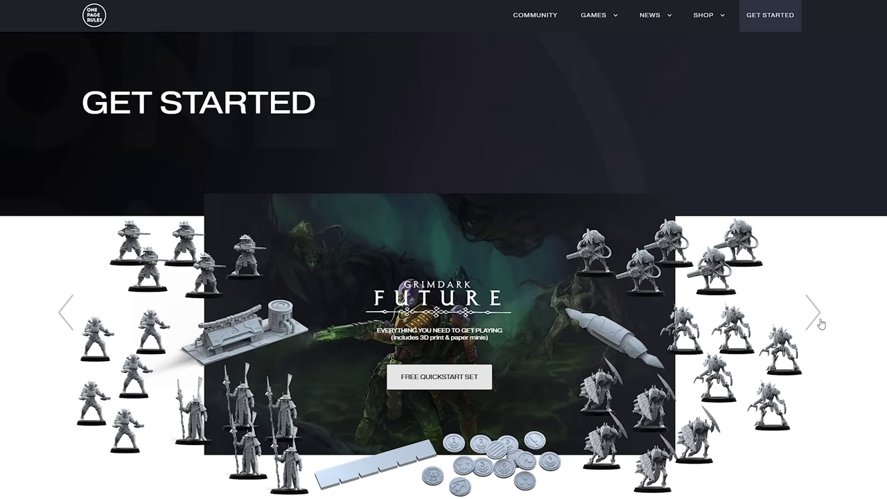
left_click(821, 325)
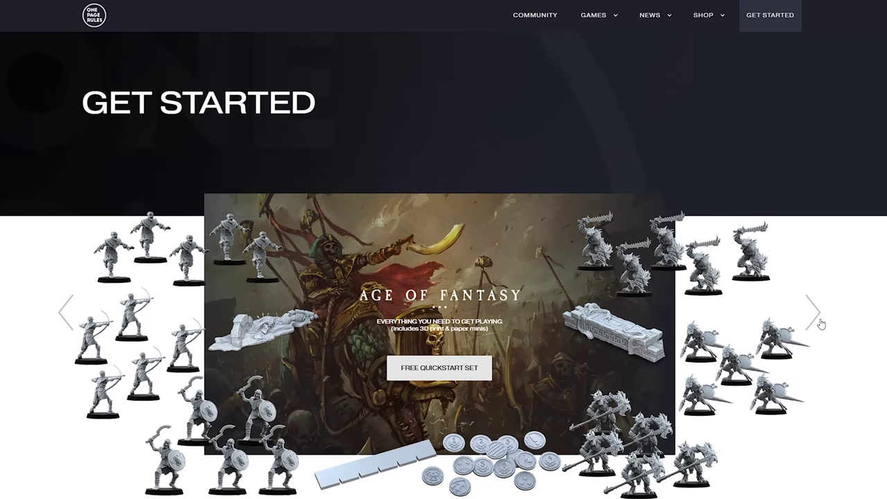
left_click(821, 324)
left_click(478, 387)
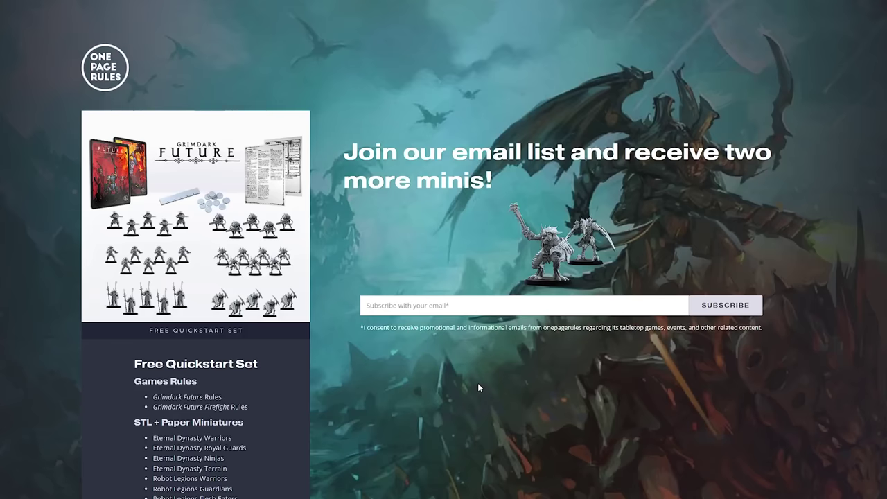
scroll(851, 242, "down", 1)
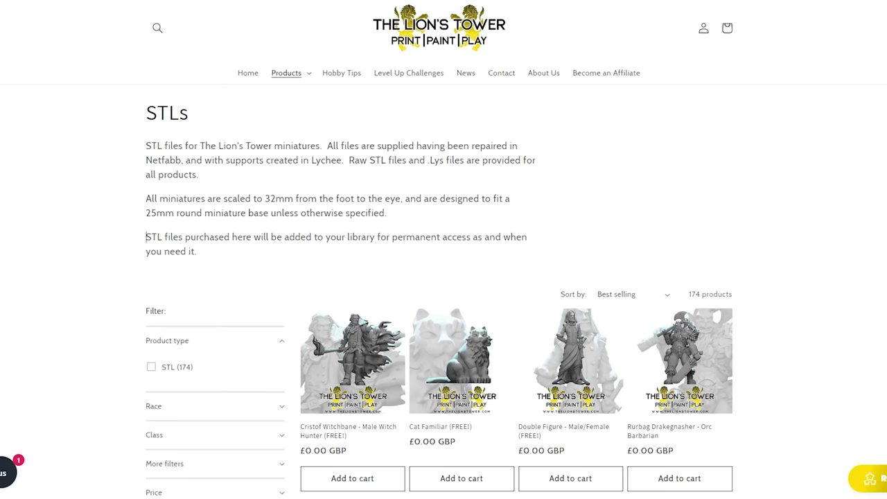
- Look through the STLs collection on The Lion's Tower store
scroll(350, 253, "down", 2)
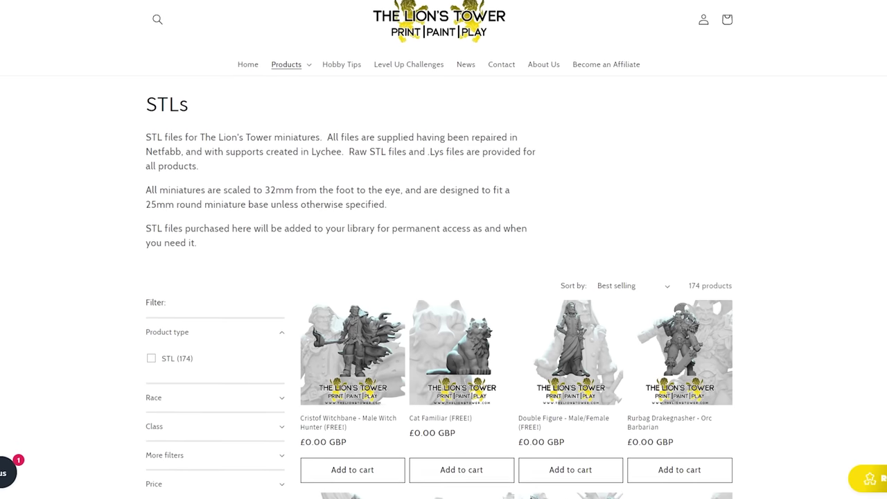
- Examine the free and paid miniatures and their prices further down The Lion's Tower STL listing
scroll(444, 254, "down", 3)
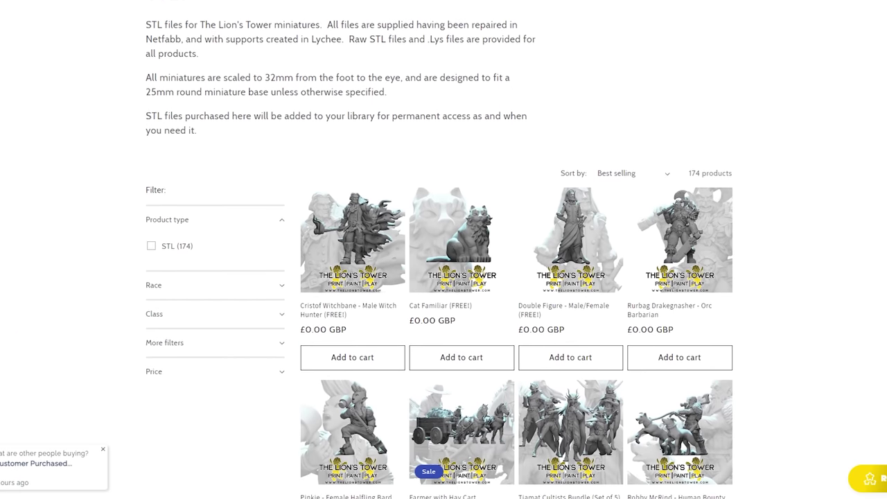
scroll(443, 254, "down", 3)
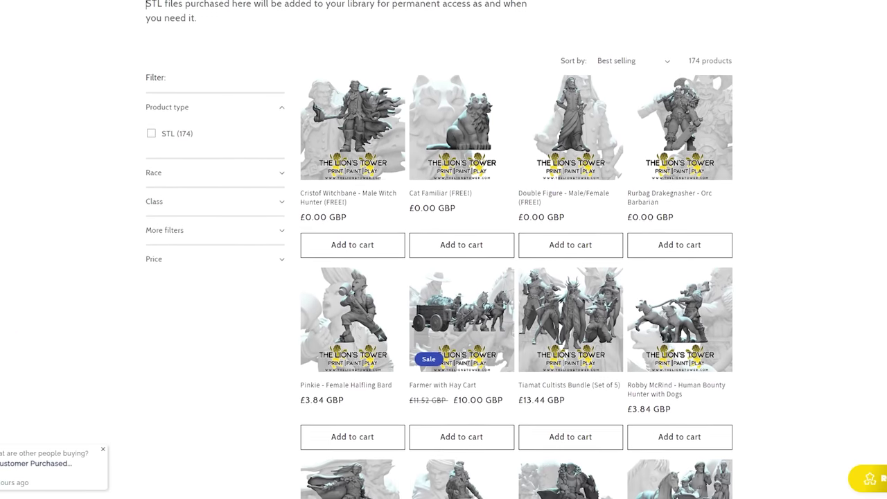
scroll(444, 254, "down", 3)
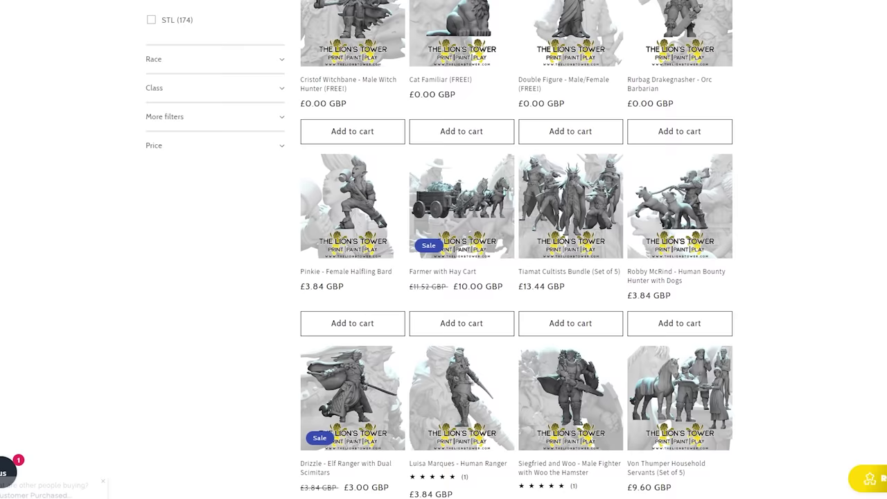
scroll(444, 253, "down", 3)
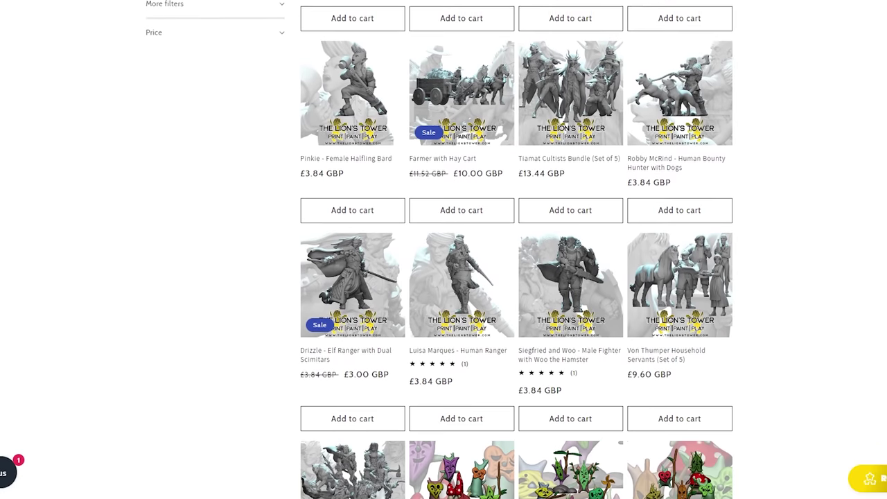
scroll(444, 254, "down", 1)
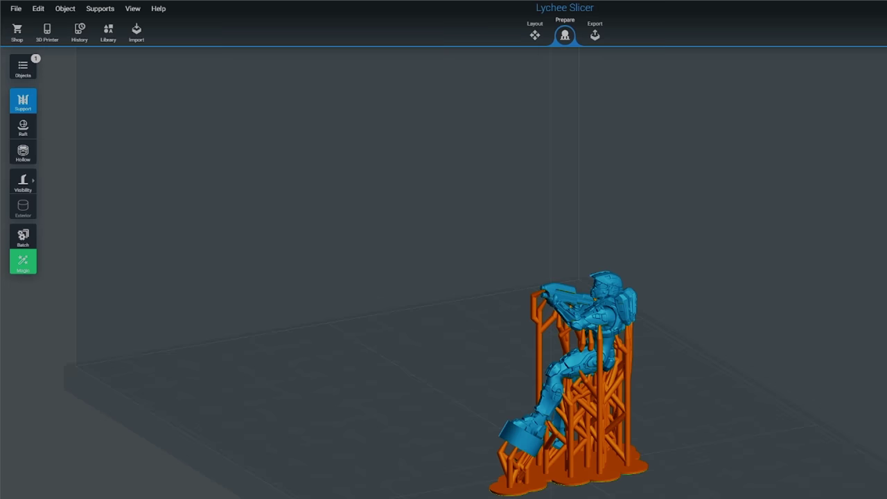
- Switch to Lychee Slicer and inspect the supports under the armoured soldier miniature and its rifle from below
left_click_drag(619, 494, 813, 402)
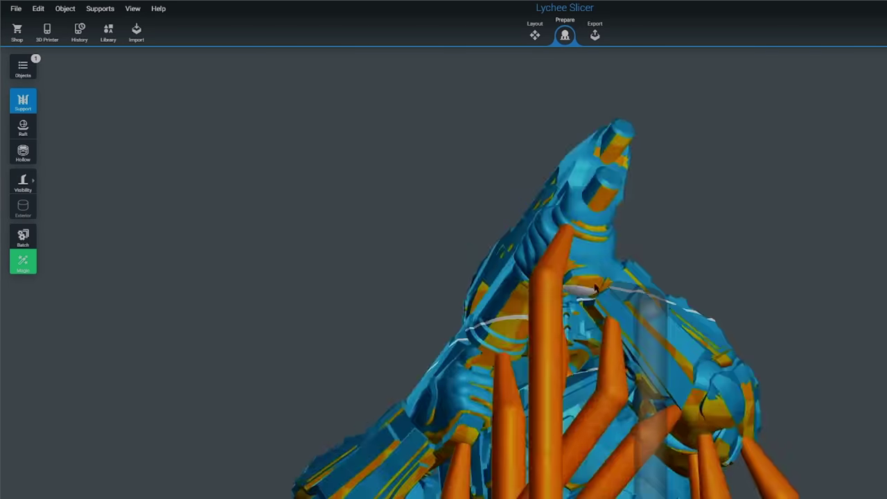
left_click_drag(595, 289, 514, 270)
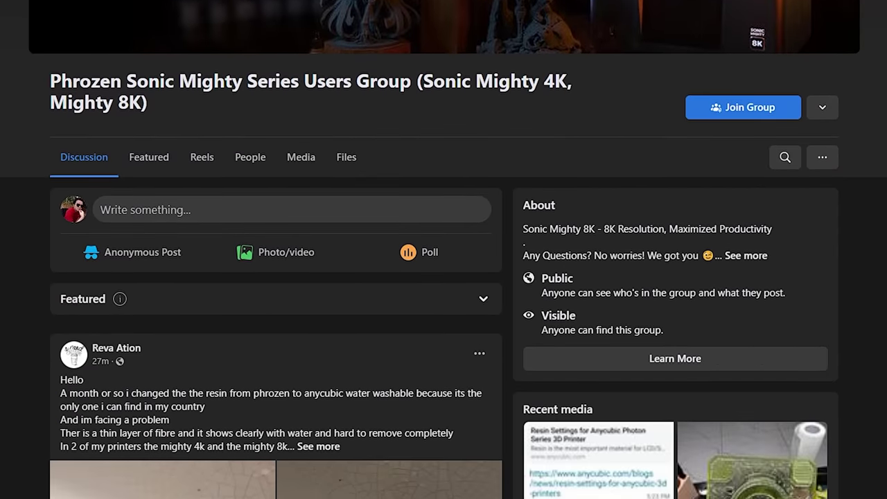
- In the Phrozen Sonic Mighty Series Users Group on Facebook, read the post about water washable resin problems and its comments
scroll(443, 277, "down", 3)
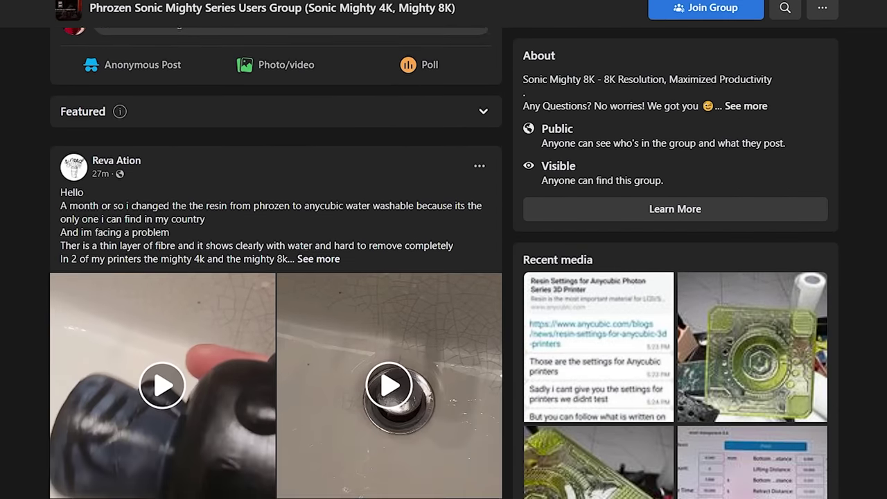
scroll(275, 278, "down", 3)
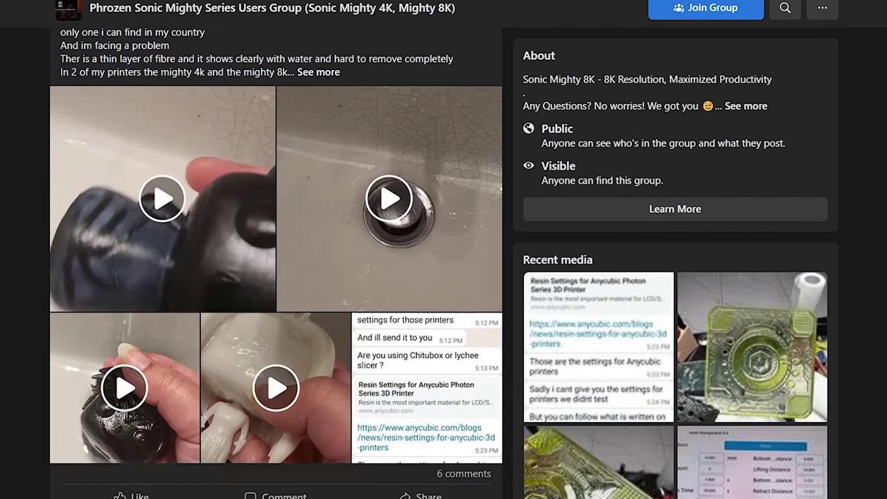
scroll(276, 277, "down", 2)
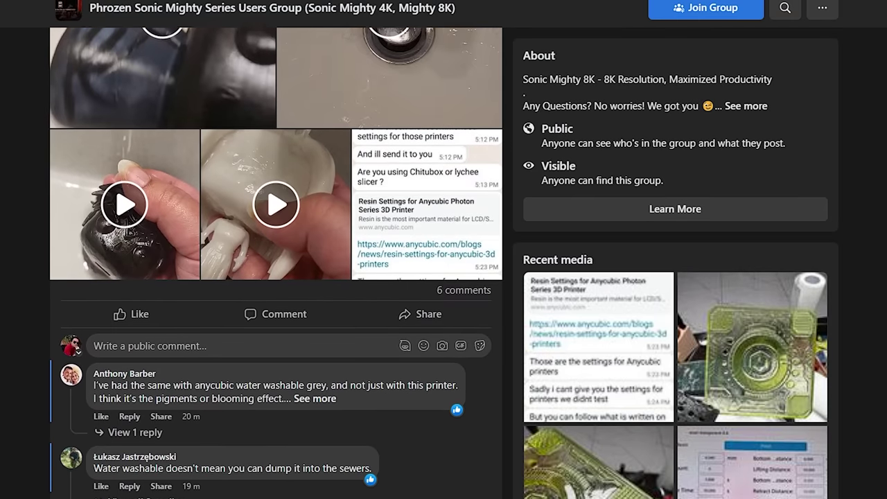